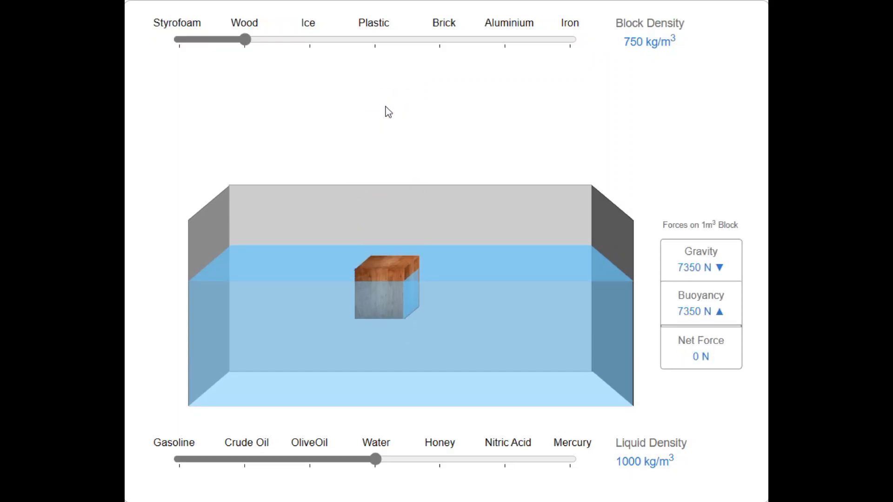
Cycle the hanging block from Wood through Ice, Plastic, Brick, Aluminium to Iron, then back to Wood.
drag(246, 42, 301, 48)
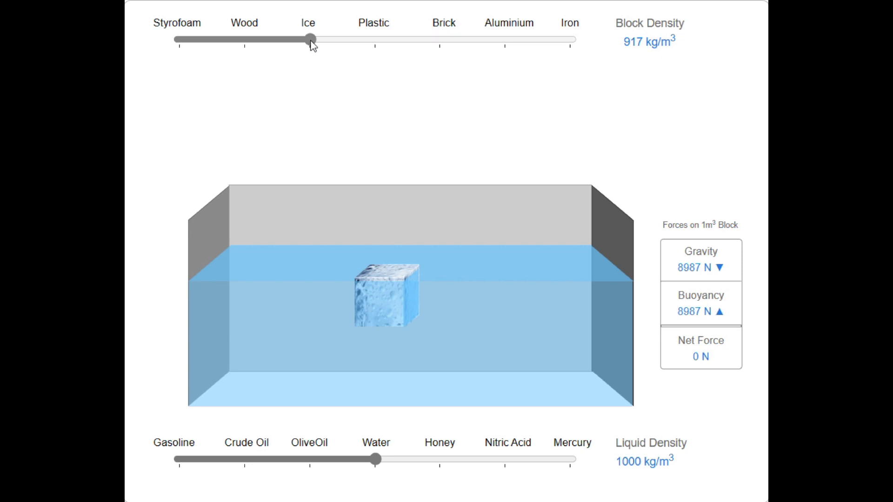
drag(311, 42, 353, 44)
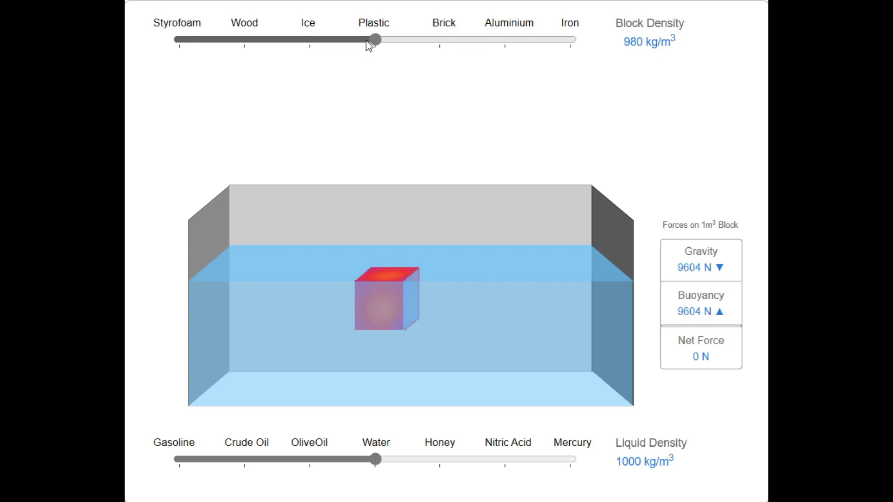
drag(376, 42, 437, 46)
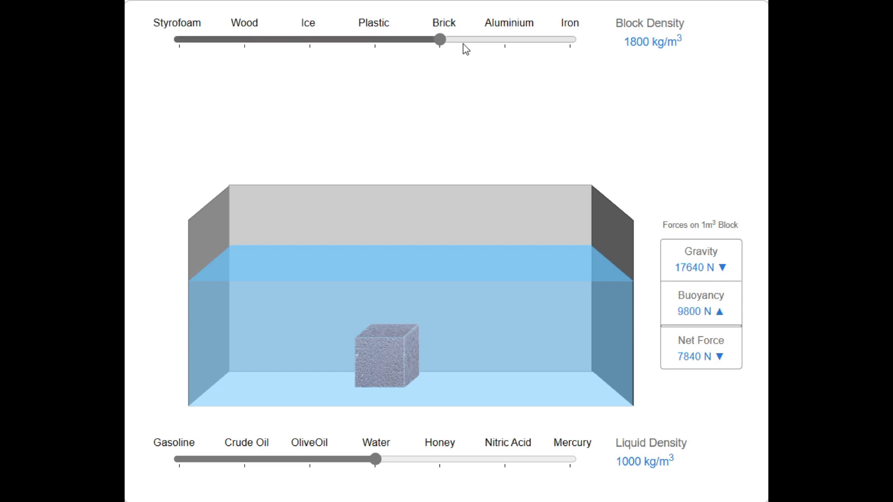
drag(439, 43, 493, 45)
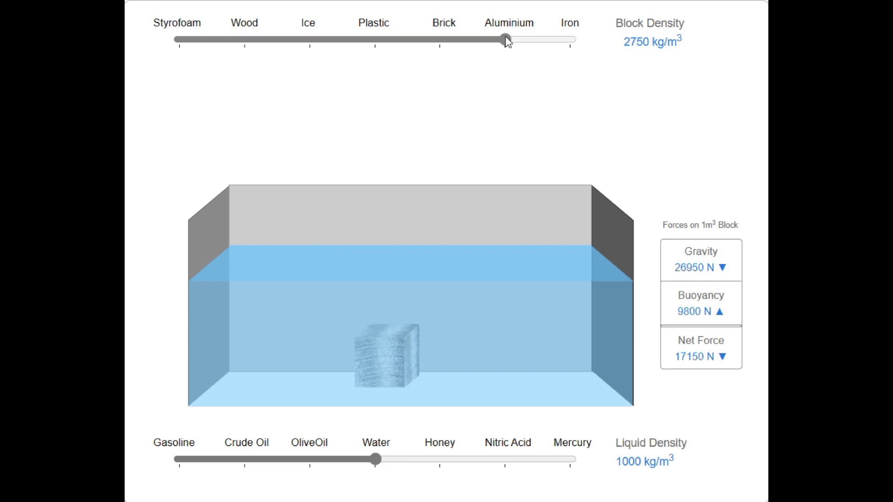
drag(505, 40, 572, 46)
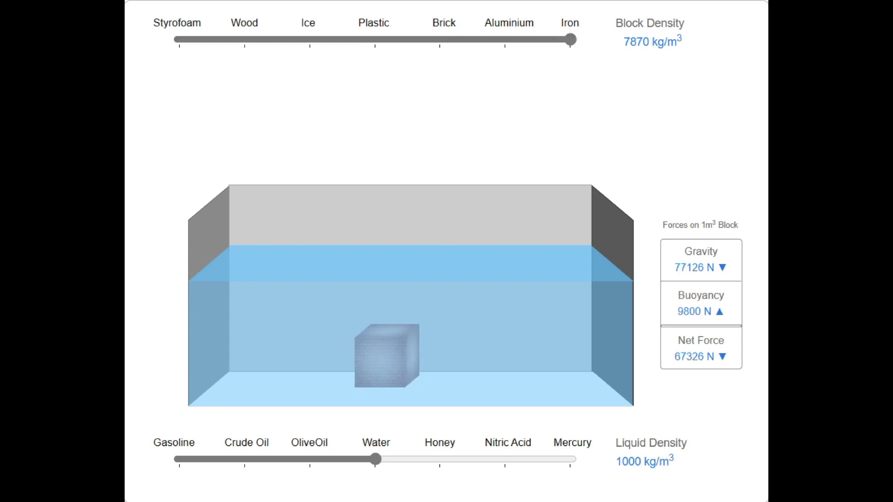
drag(571, 40, 246, 40)
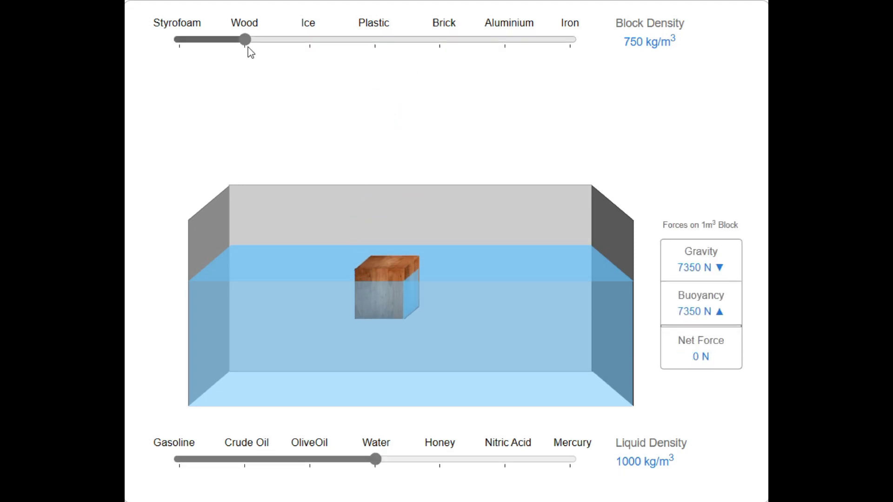
Step the block through Ice, Plastic, Brick, Aluminium and Iron again, then reset it to Wood.
click(300, 43)
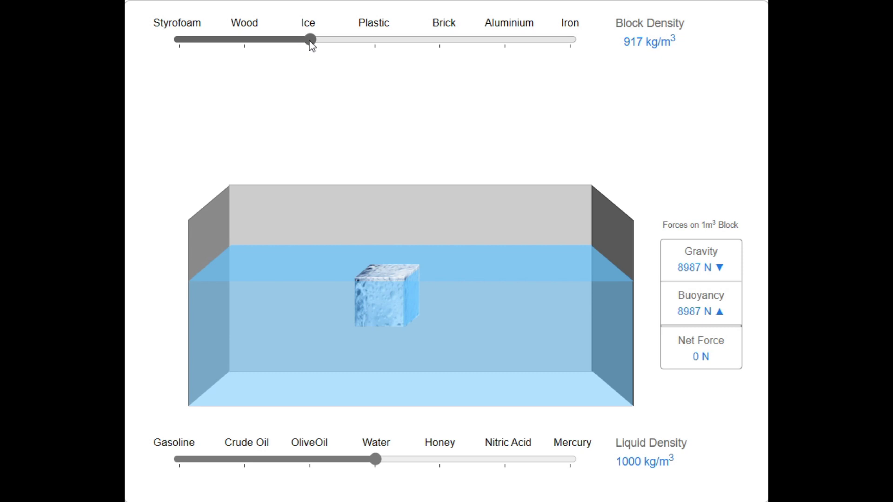
click(364, 44)
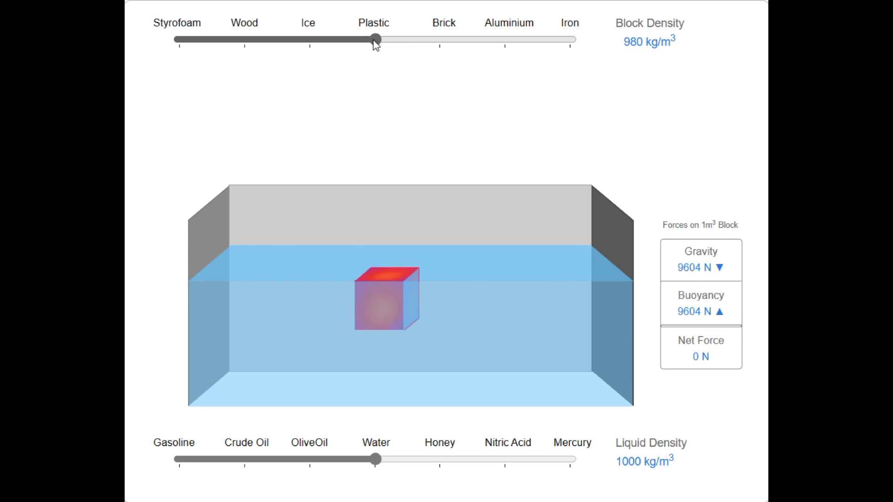
drag(375, 43, 433, 43)
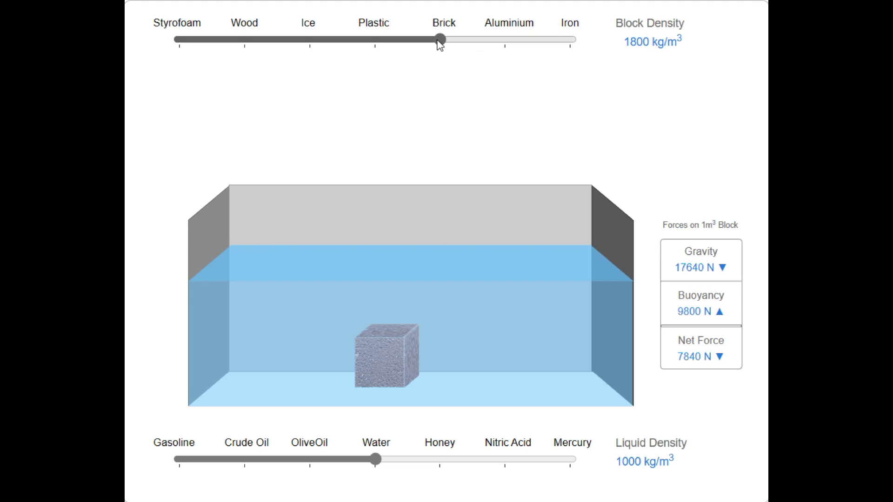
drag(440, 43, 479, 44)
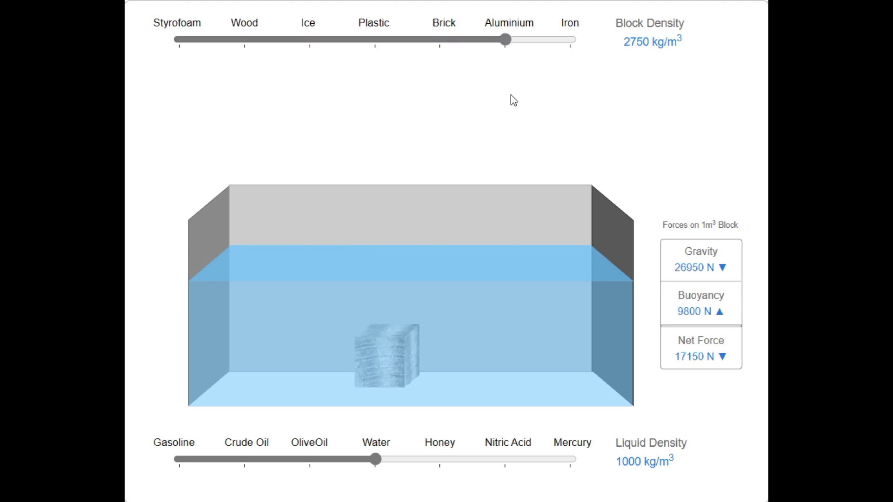
drag(507, 42, 572, 44)
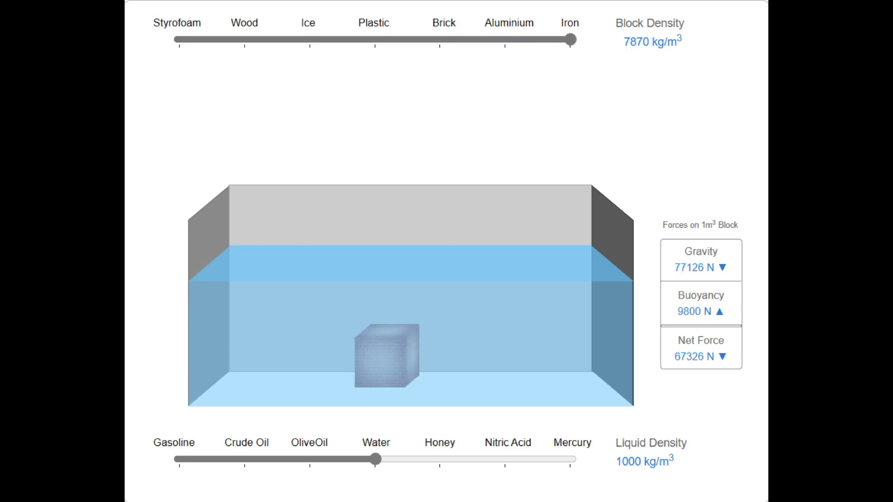
click(385, 105)
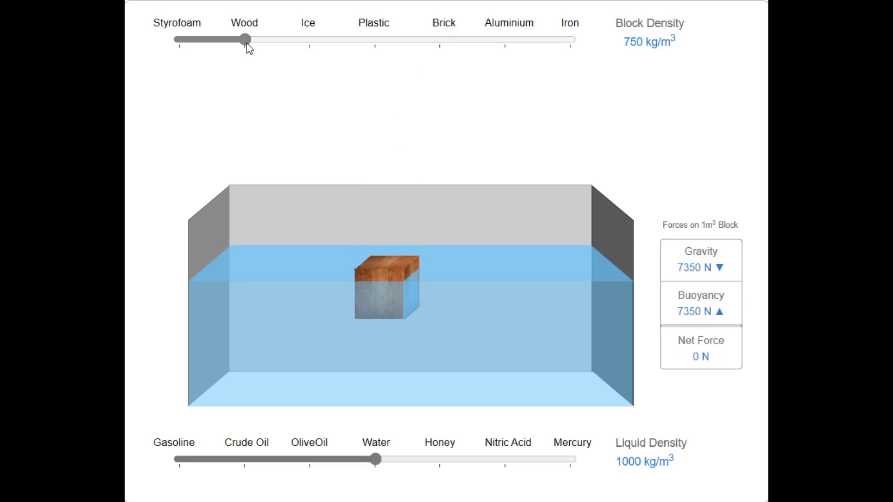
Slide the block density once more through Ice, Plastic, Brick and Aluminium up to Iron.
drag(247, 42, 285, 44)
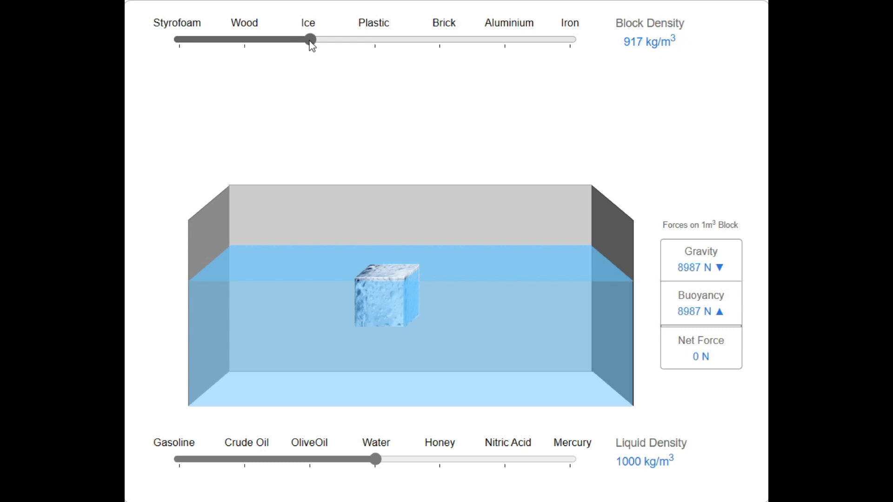
drag(310, 41, 370, 44)
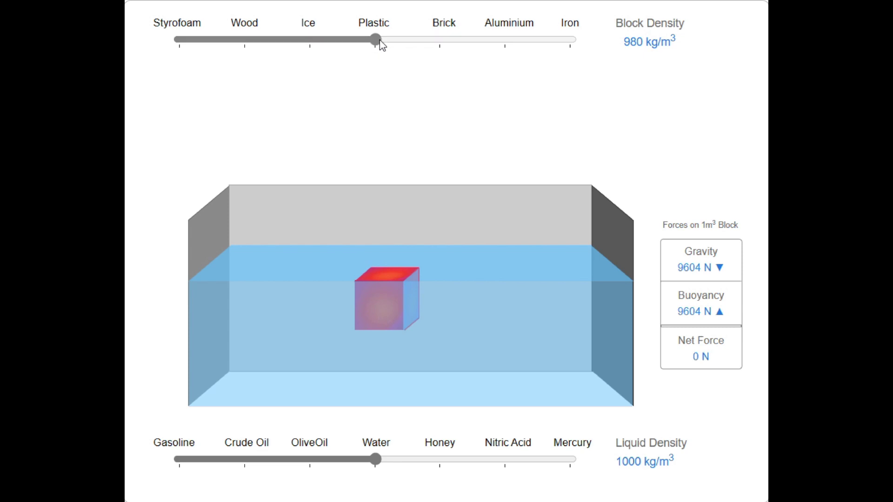
drag(375, 40, 433, 45)
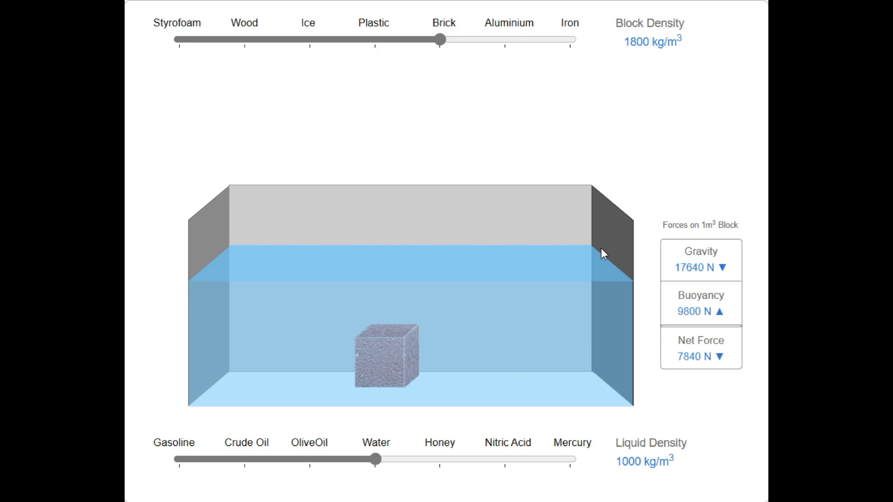
drag(440, 41, 492, 43)
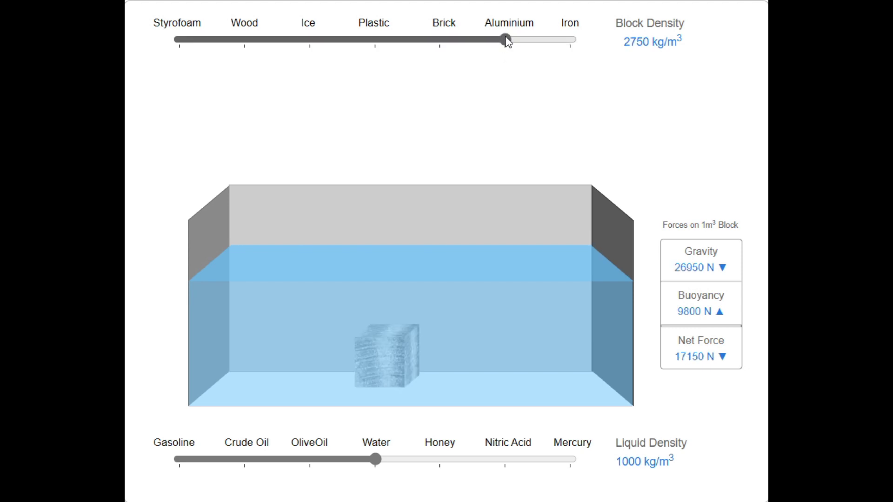
drag(506, 40, 571, 40)
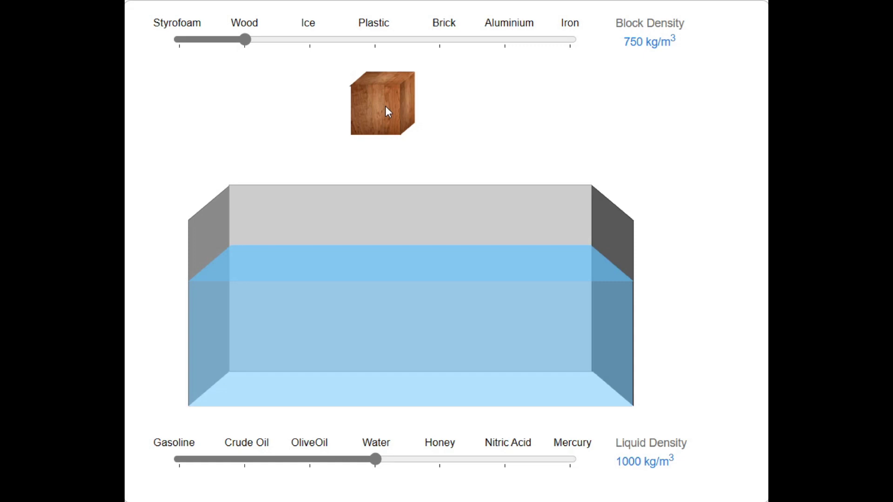
Drop the wooden block into the water and change its material to Ice (917 kg/m³).
click(385, 112)
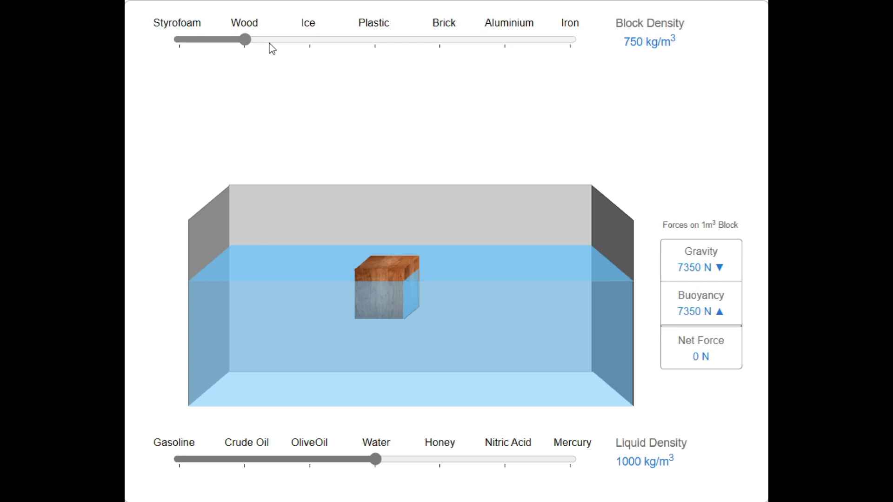
drag(247, 42, 284, 47)
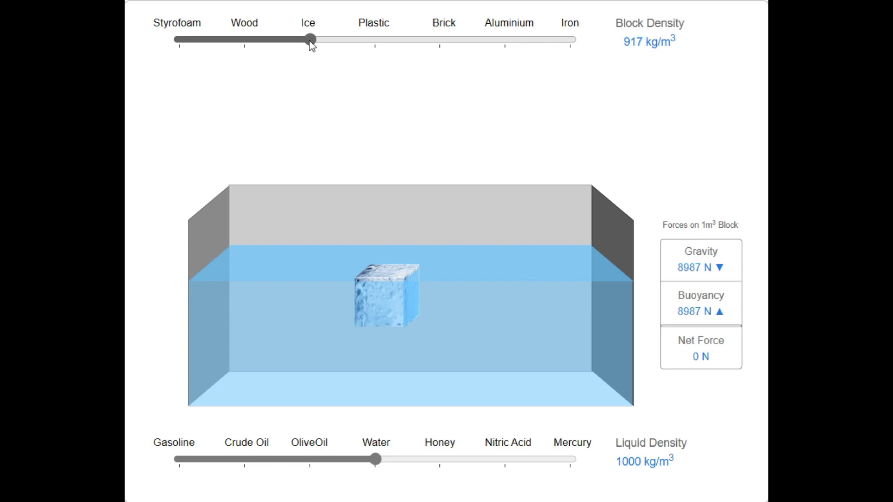
Move the floating block's material from Ice through Plastic, Brick and Aluminium to Iron.
click(311, 40)
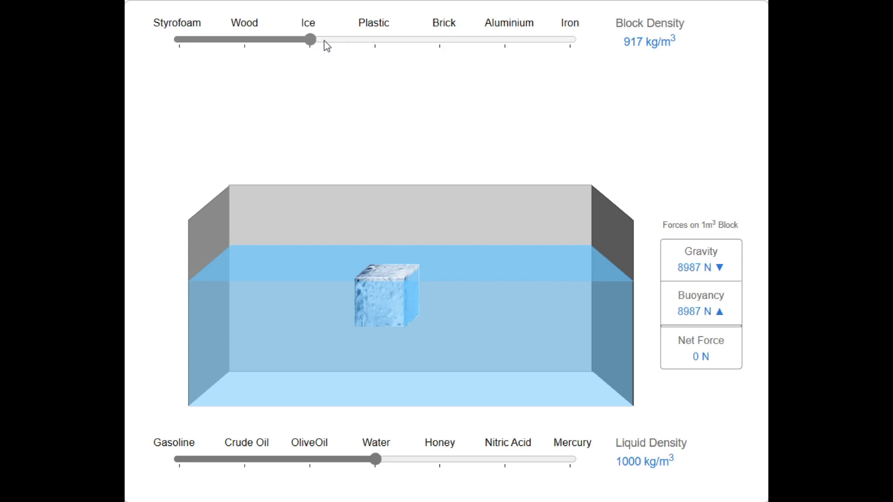
drag(312, 42, 368, 44)
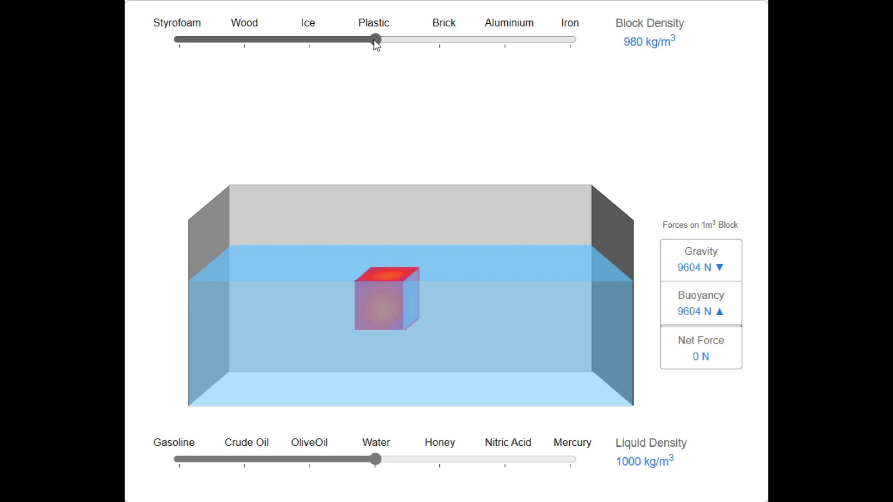
drag(375, 44, 434, 45)
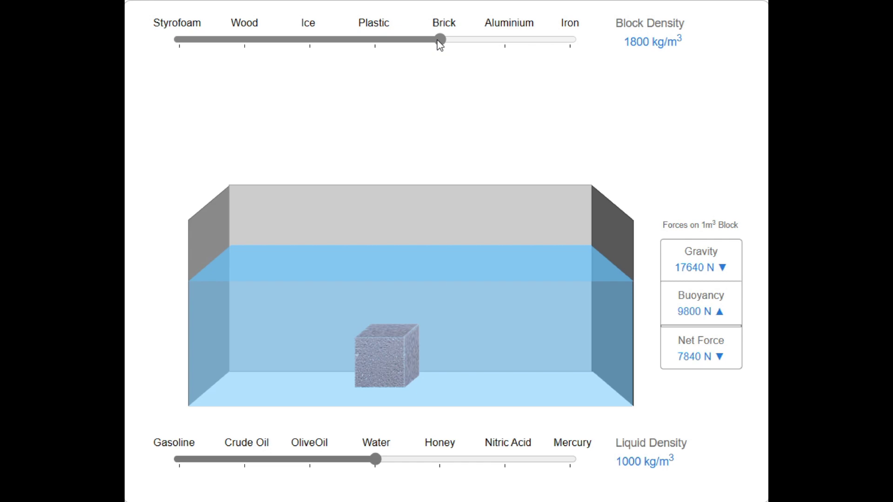
drag(440, 40, 478, 42)
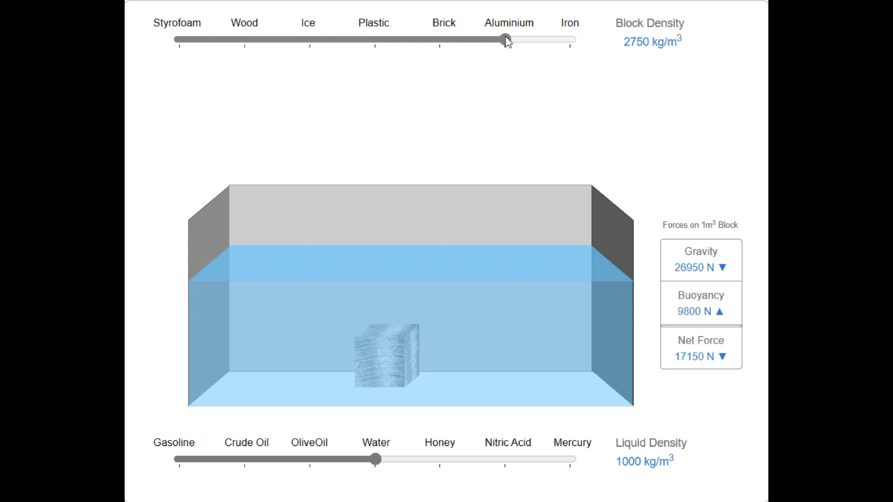
drag(506, 40, 572, 40)
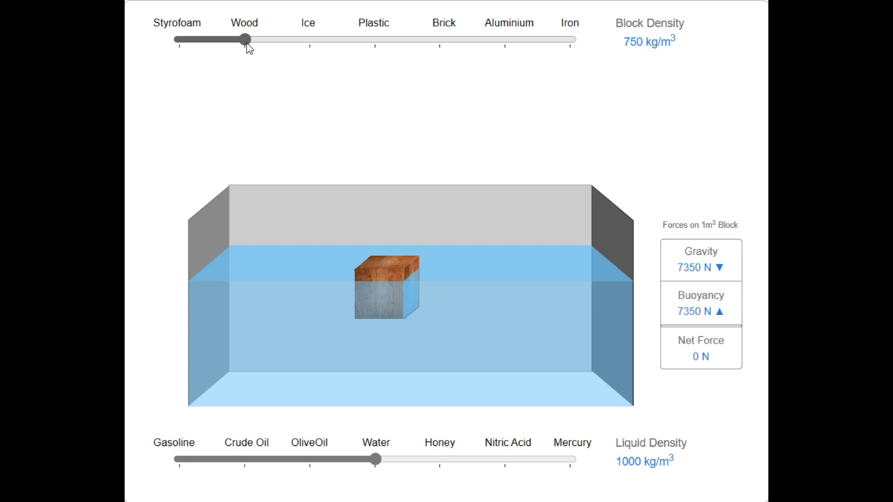
Step the block through Ice and Plastic to Brick (1800 kg/m³) so it sinks.
drag(246, 42, 291, 44)
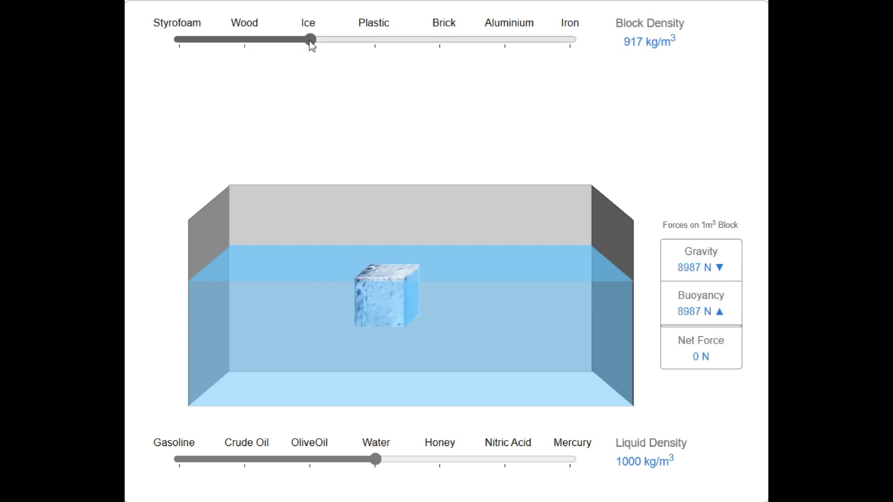
drag(318, 44, 370, 45)
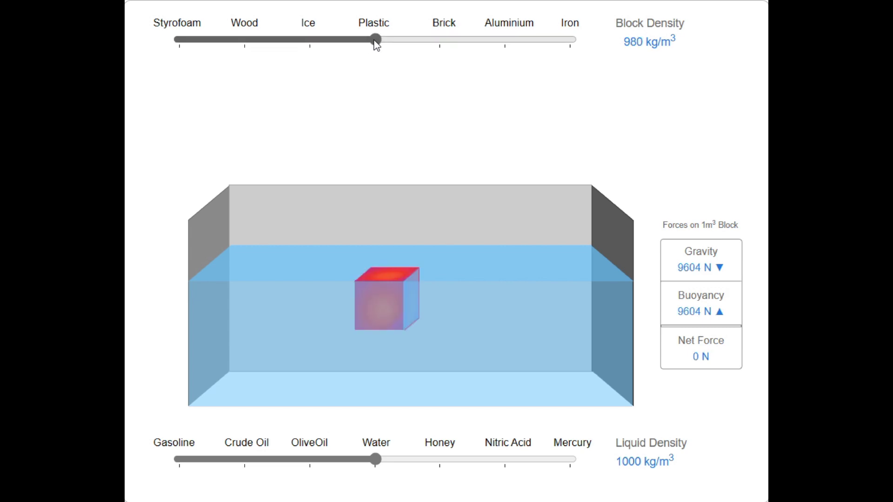
drag(374, 41, 433, 45)
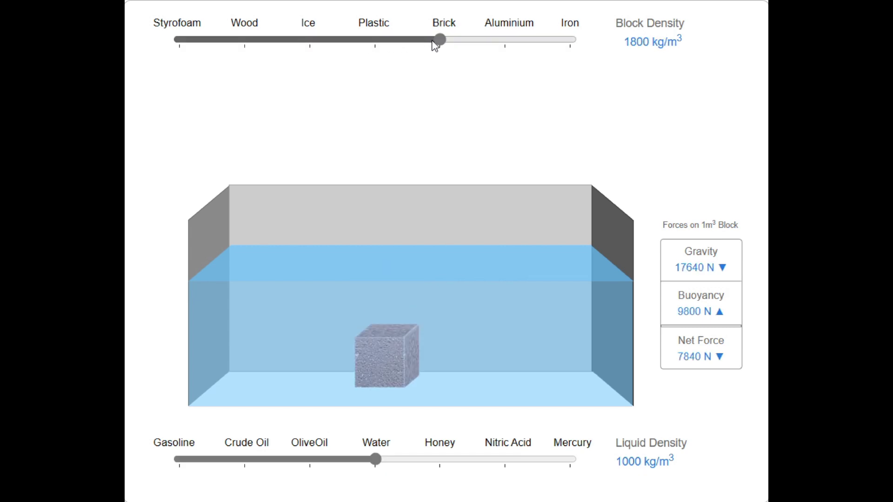